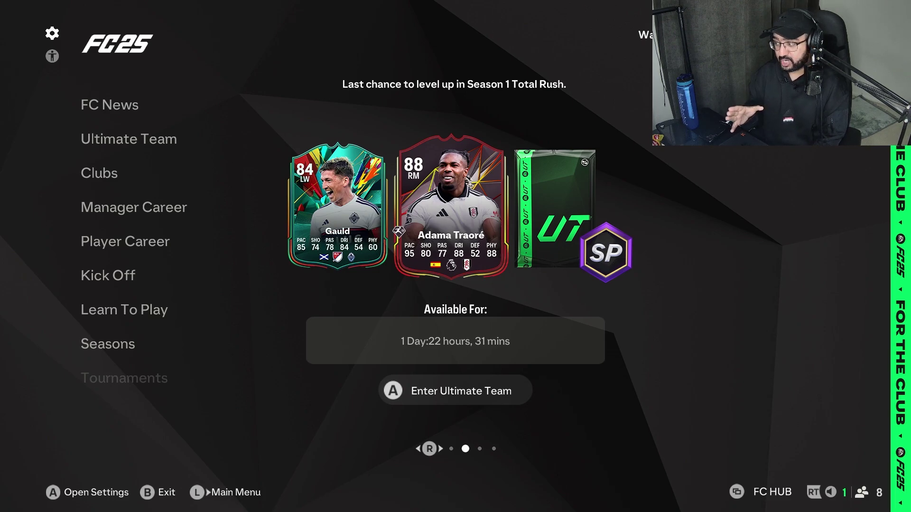
Open the game settings from the main menu and bring up the page with the resolution and display options
key("Return")
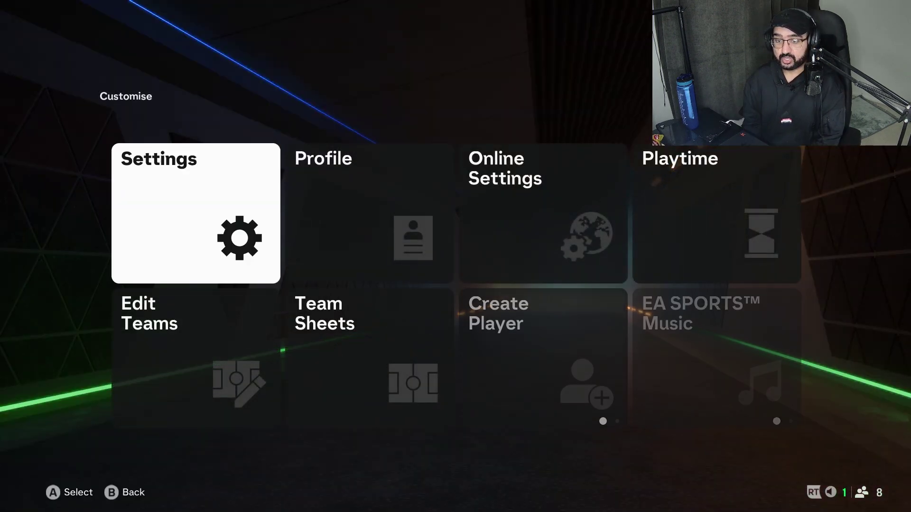
key("Return")
key("Right")
key("Return")
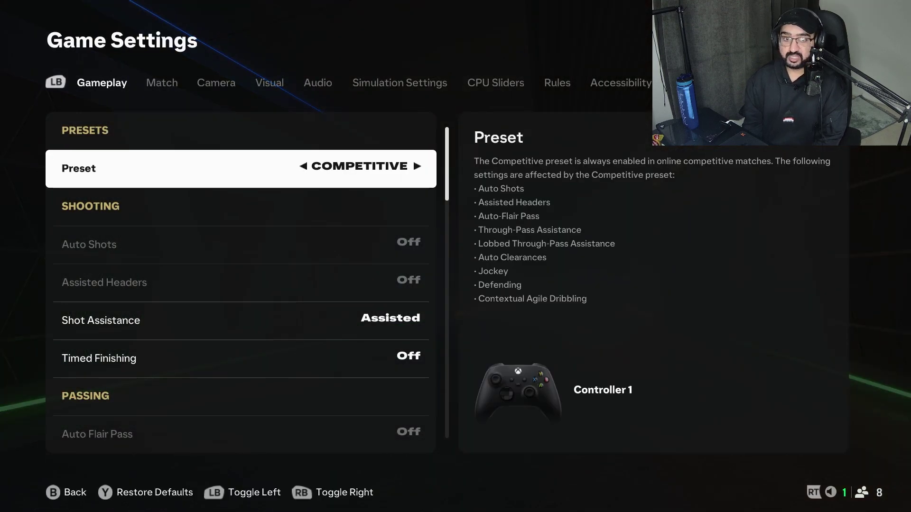
key("q")
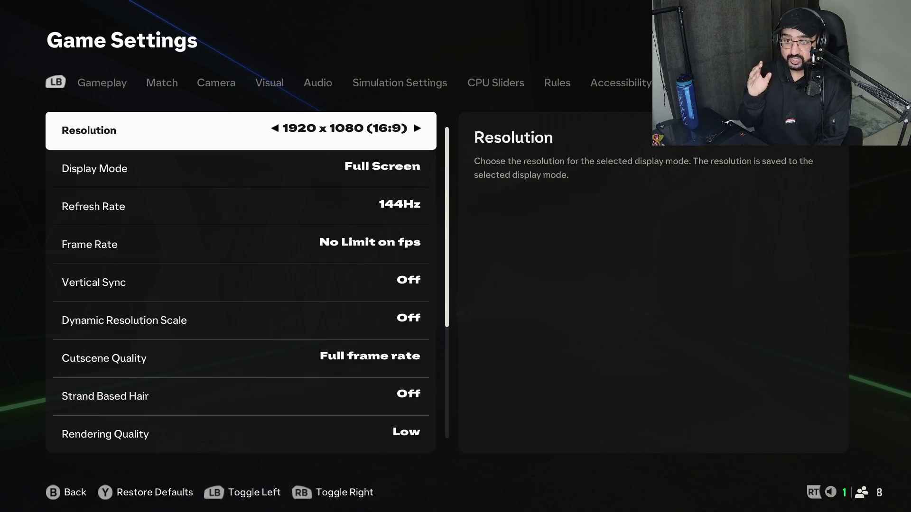
Set the resolution to 1280 x 720 (16:9)
key("Left")
key("Down")
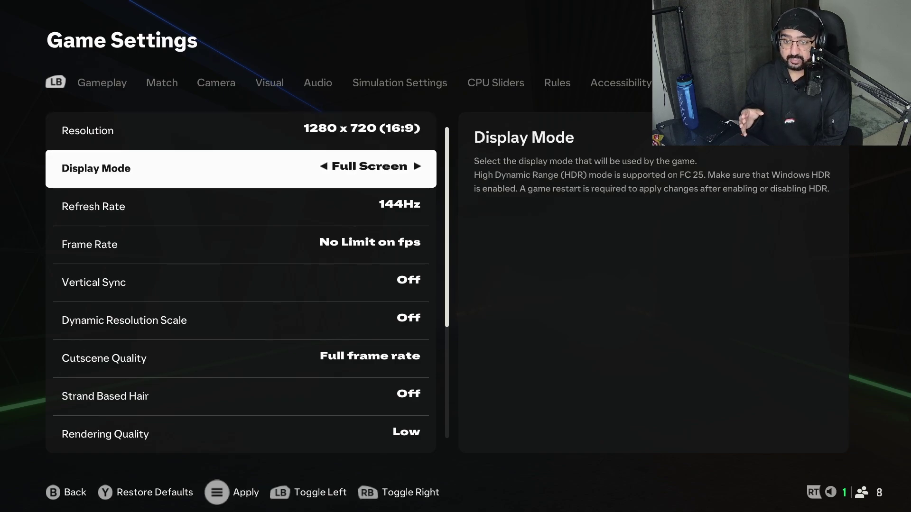
key("Up")
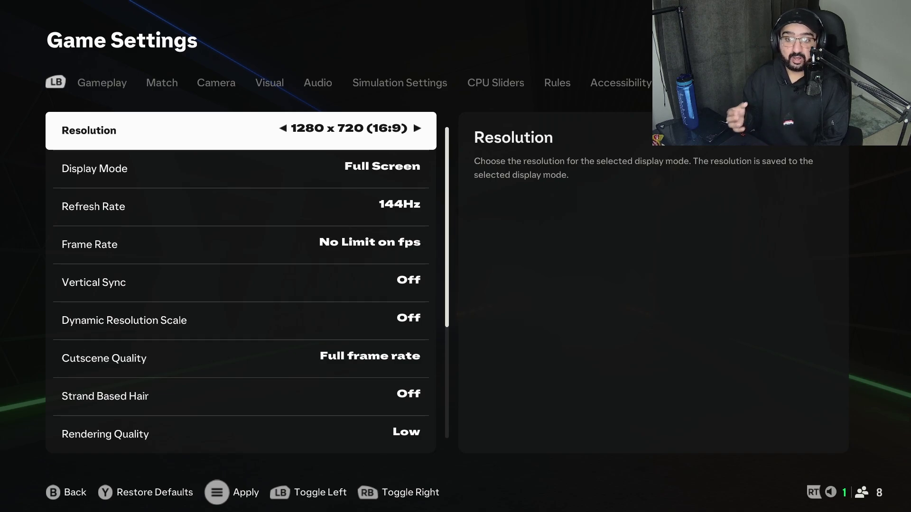
key("Right")
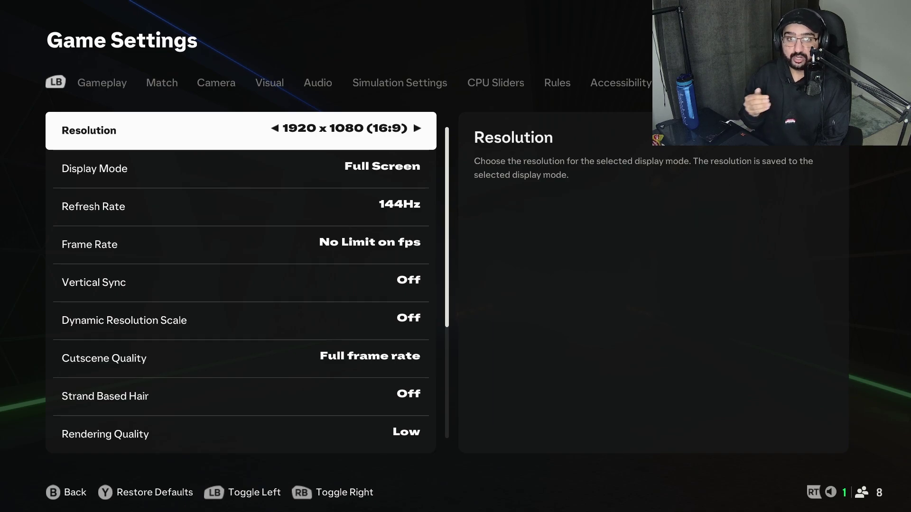
key("Left")
key("Left")
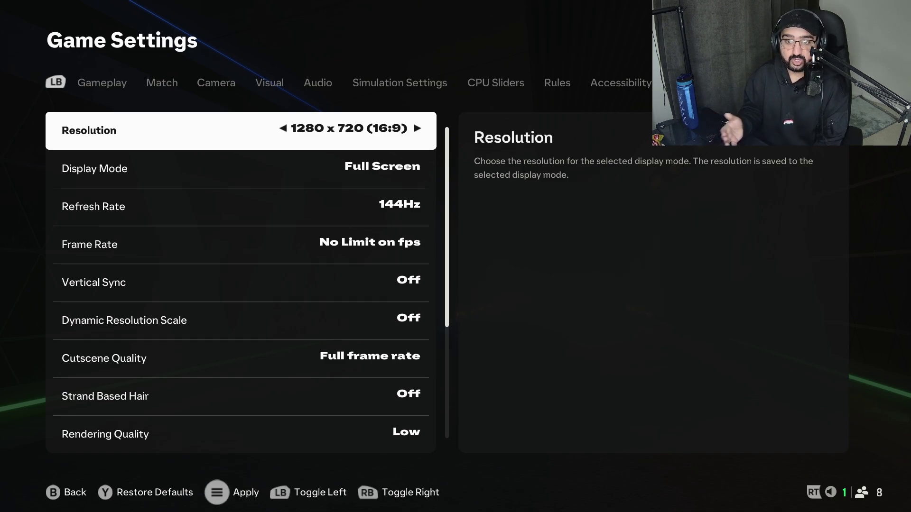
key("Down")
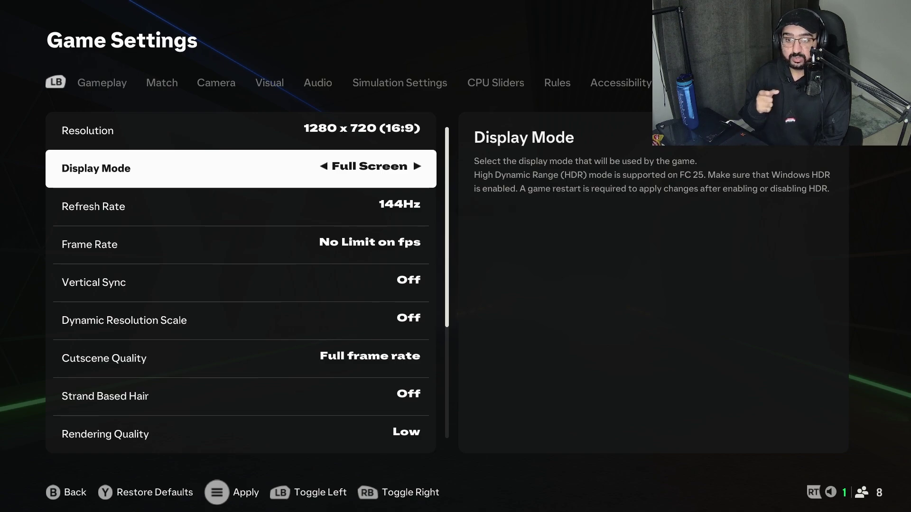
Cycle the display mode through its options back to Full Screen and set the refresh rate to 60Hz
key("Right")
key("Right")
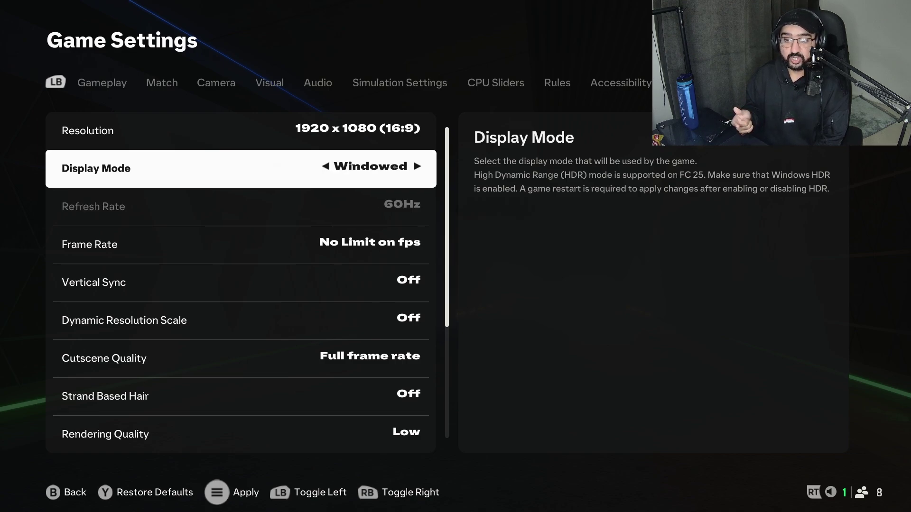
key("Right")
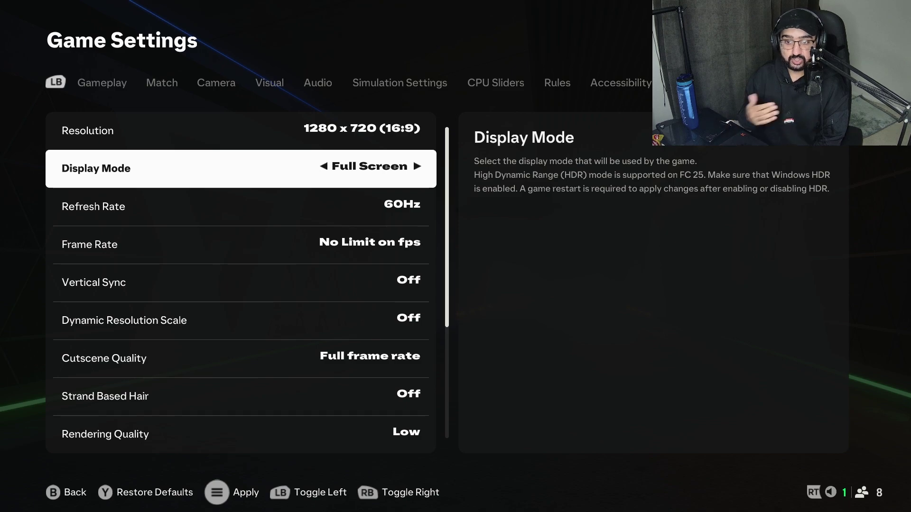
key("Down")
key("Right")
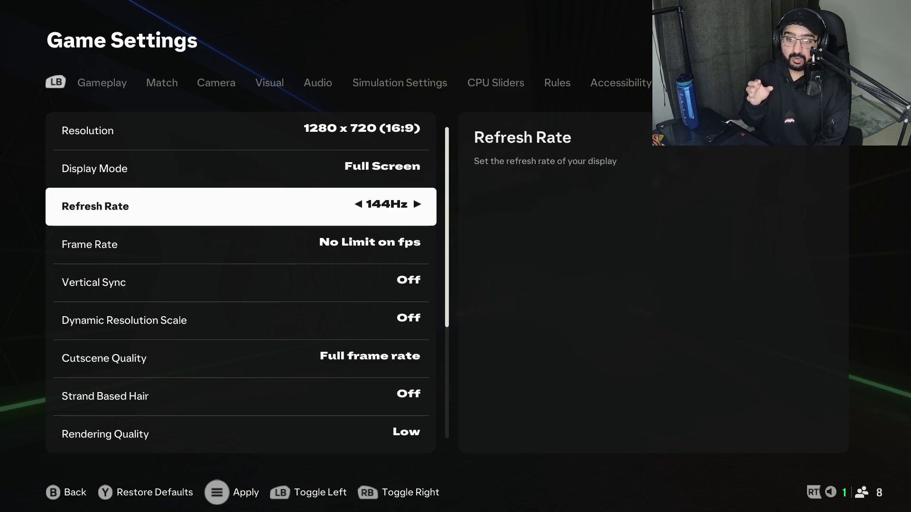
key("Left")
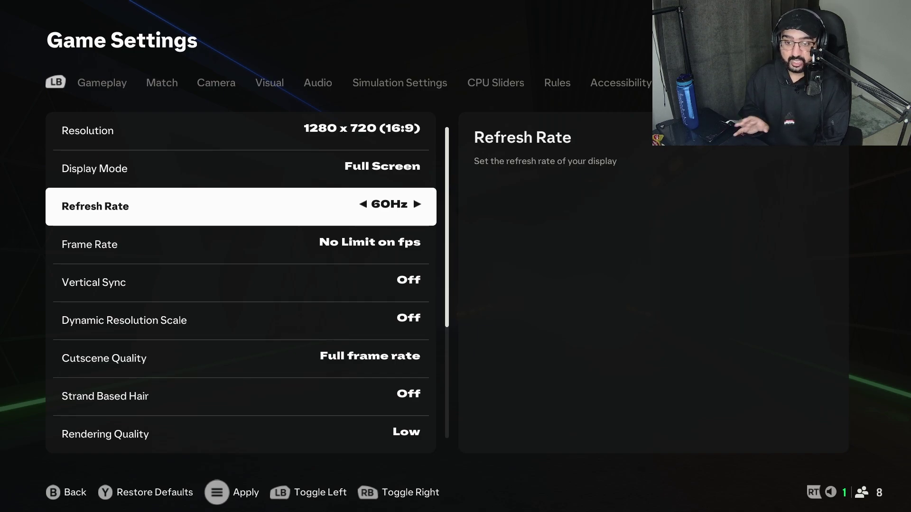
Go through the frame rate limits of 30, 60, 90 and 120fps and finish on No Limit on fps
key("Down")
key("Right")
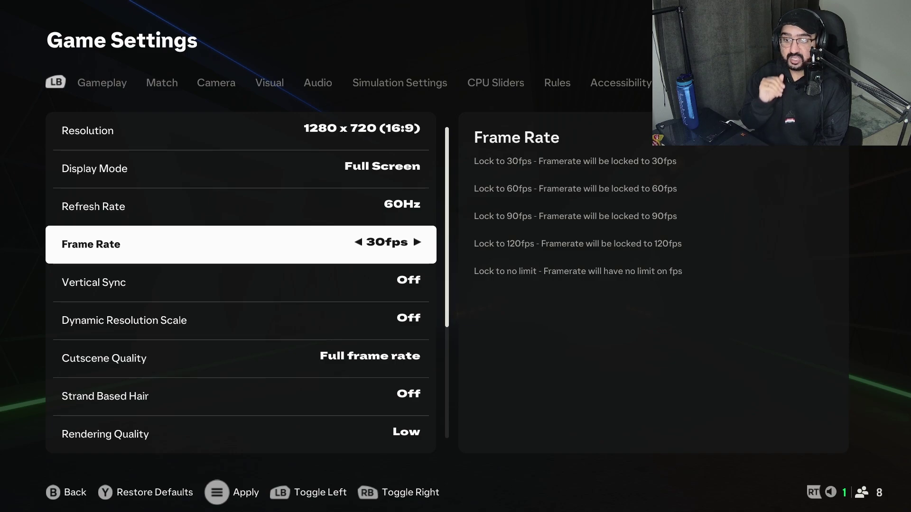
key("Right")
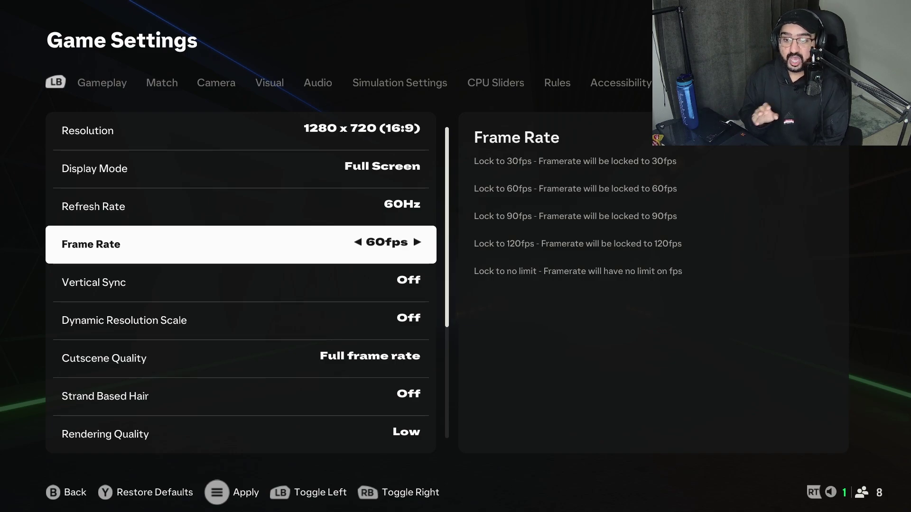
key("Right")
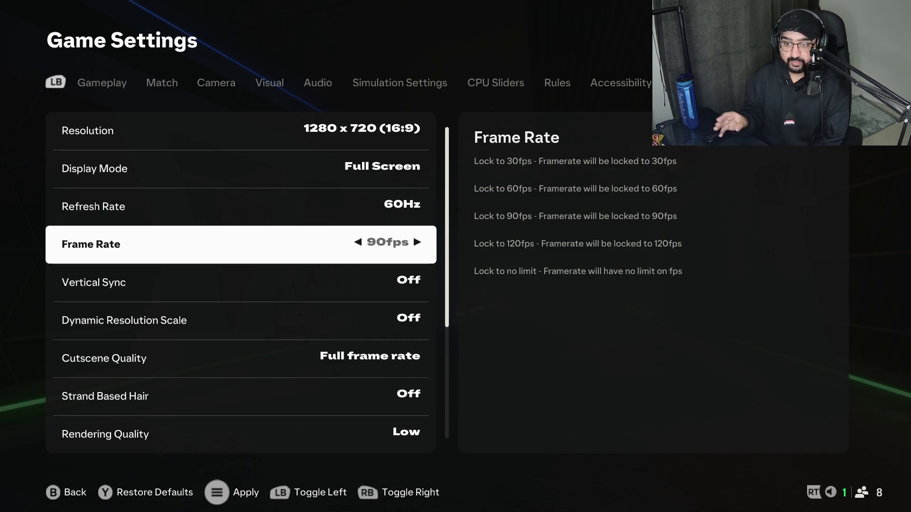
key("Right")
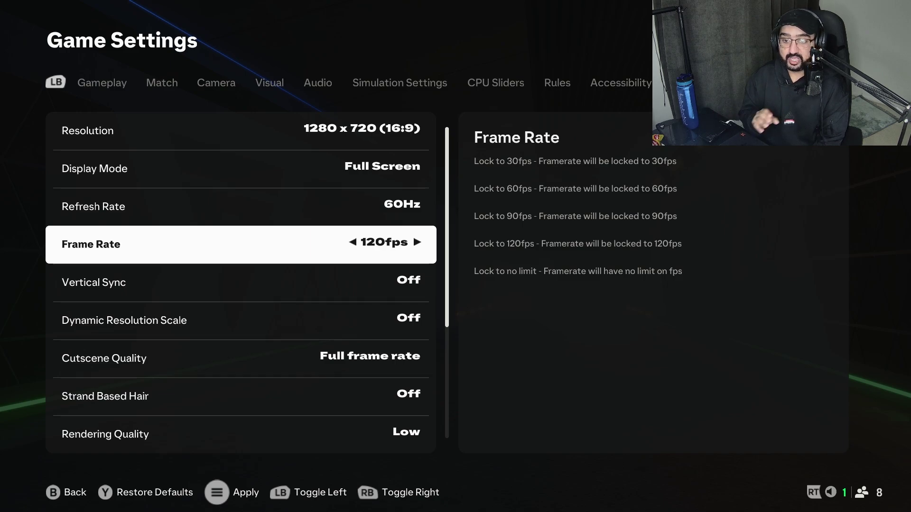
key("Right")
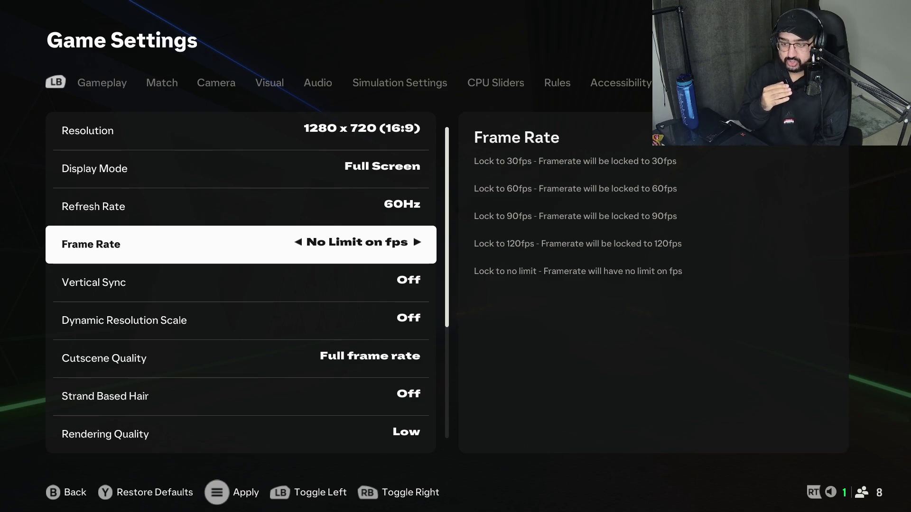
Turn Vertical Sync on and cycle the frame rate through its limits back to No Limit on fps
key("Right")
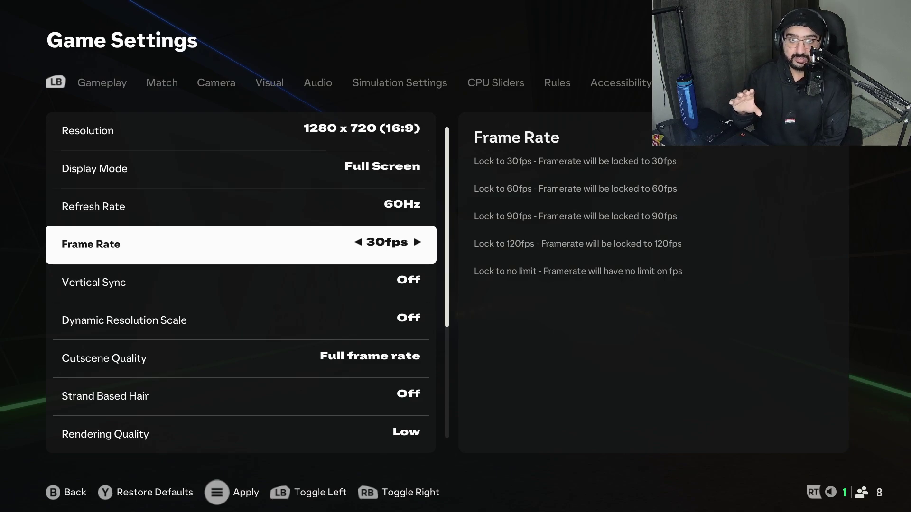
key("Right")
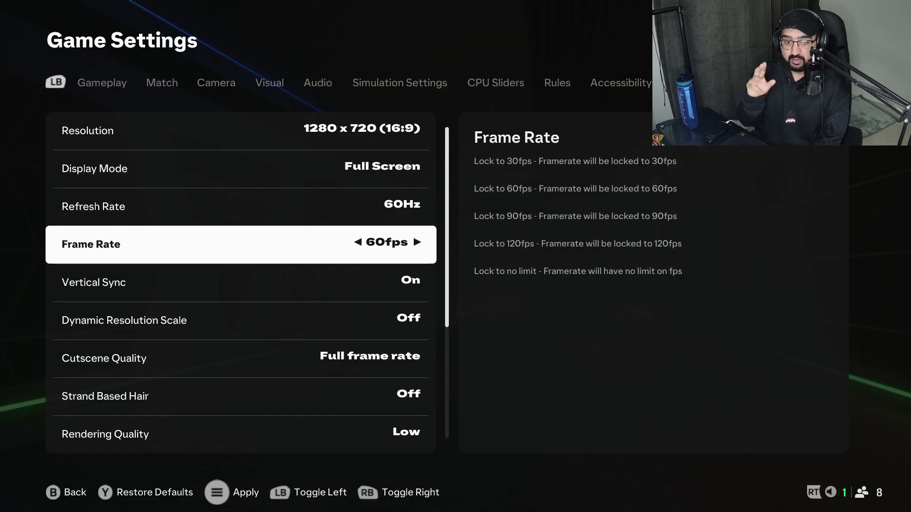
key("Right")
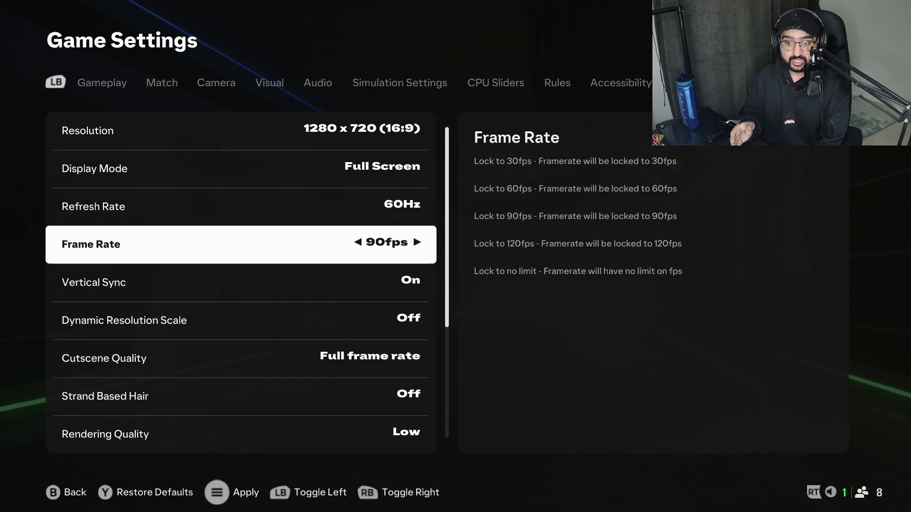
key("Right")
key("Right")
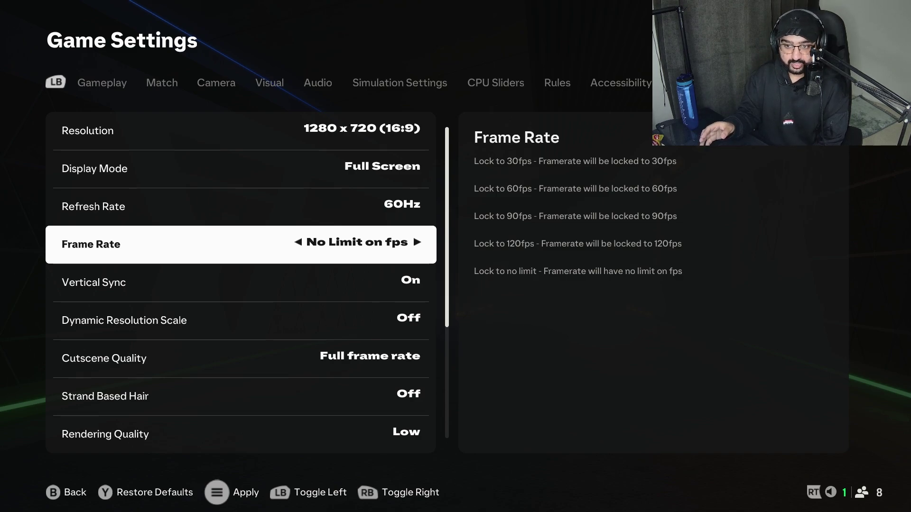
Switch the refresh rate between 144Hz and 60Hz, ending on 60Hz
key("Up")
key("Right")
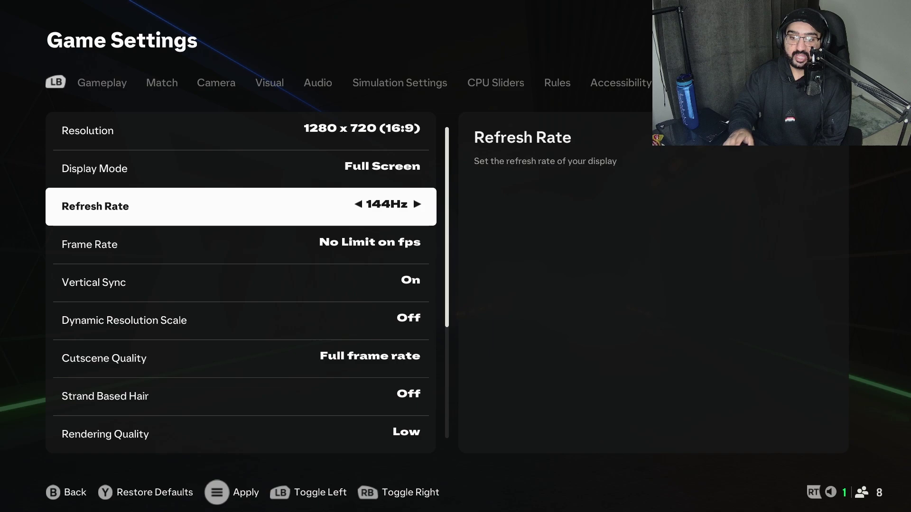
key("Left")
key("Right")
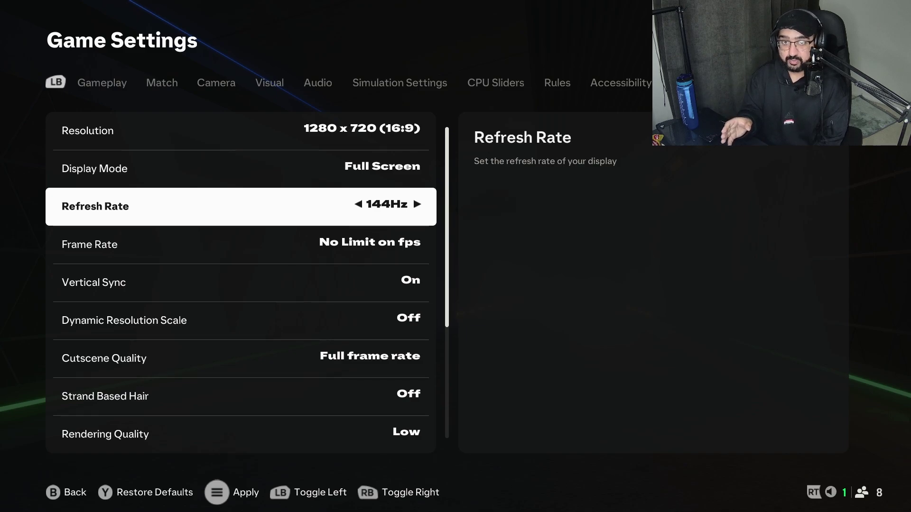
key("Left")
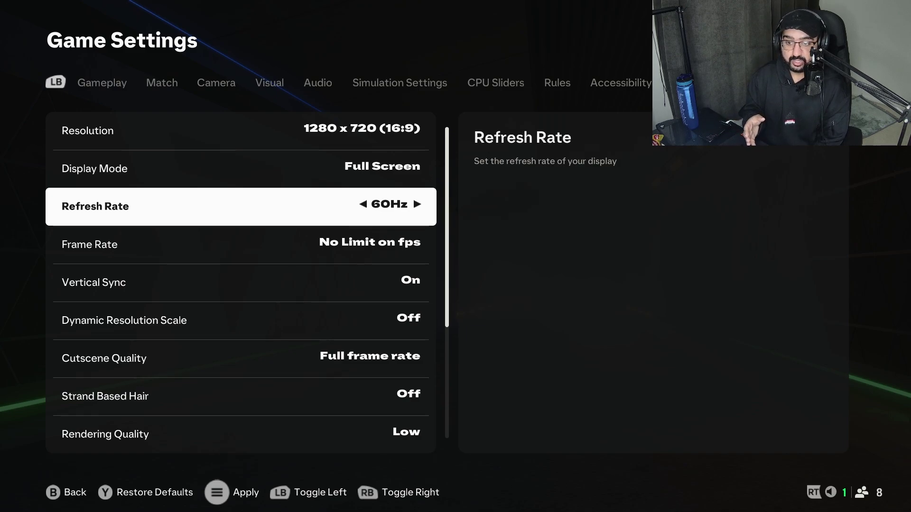
Lock the frame rate to 30fps
key("Down")
key("Right")
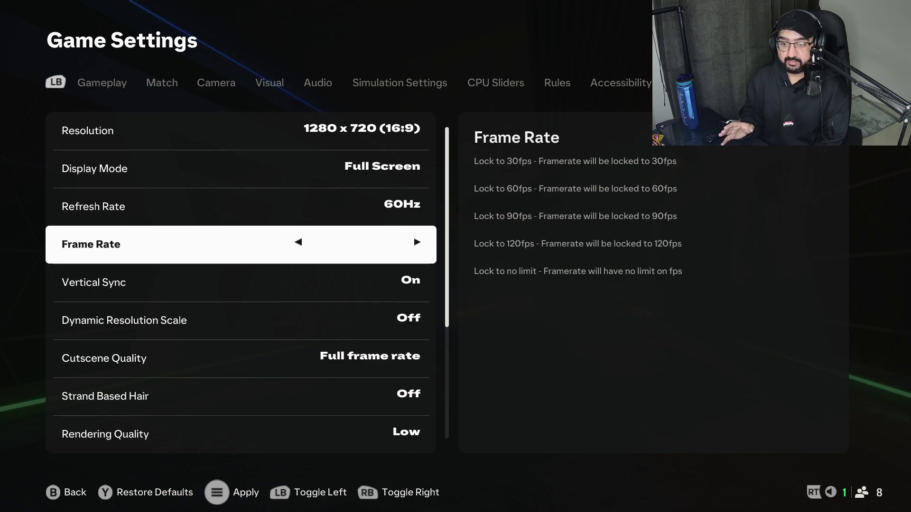
key("Down")
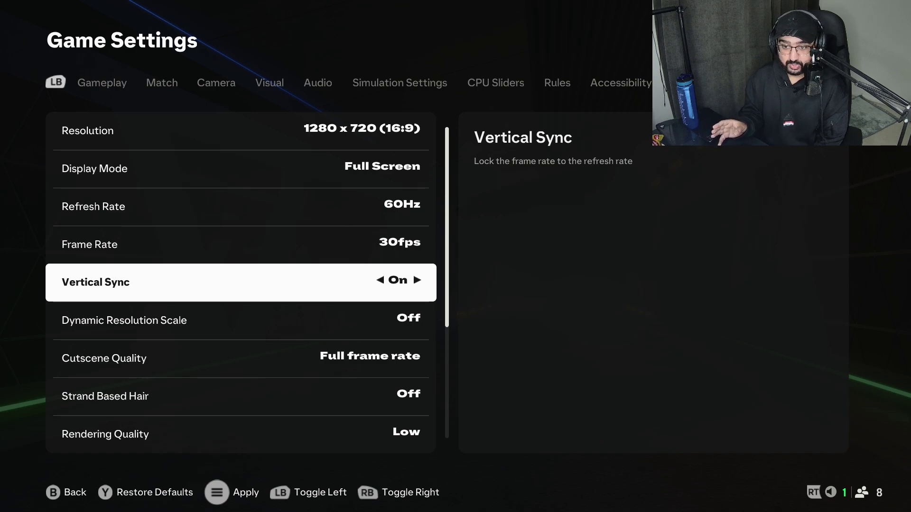
Turn Dynamic Resolution Scale on
key("Down")
key("Right")
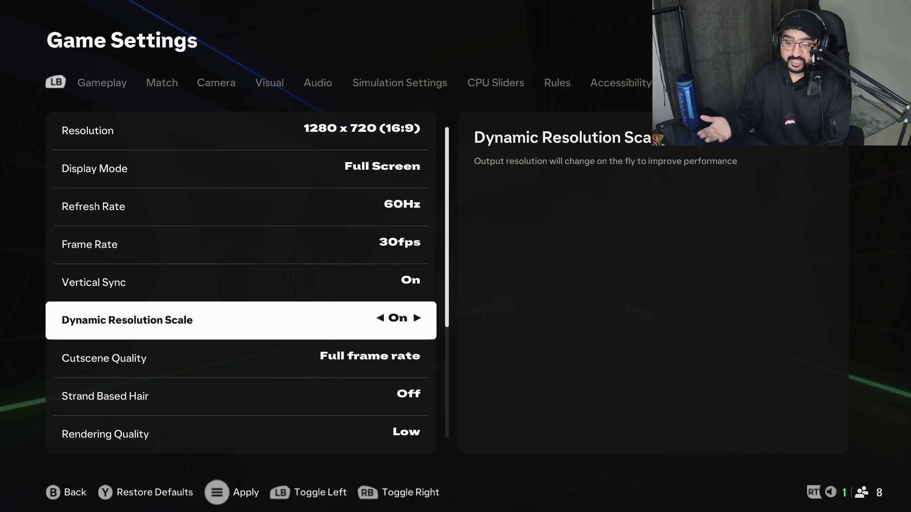
key("Right")
key("Left")
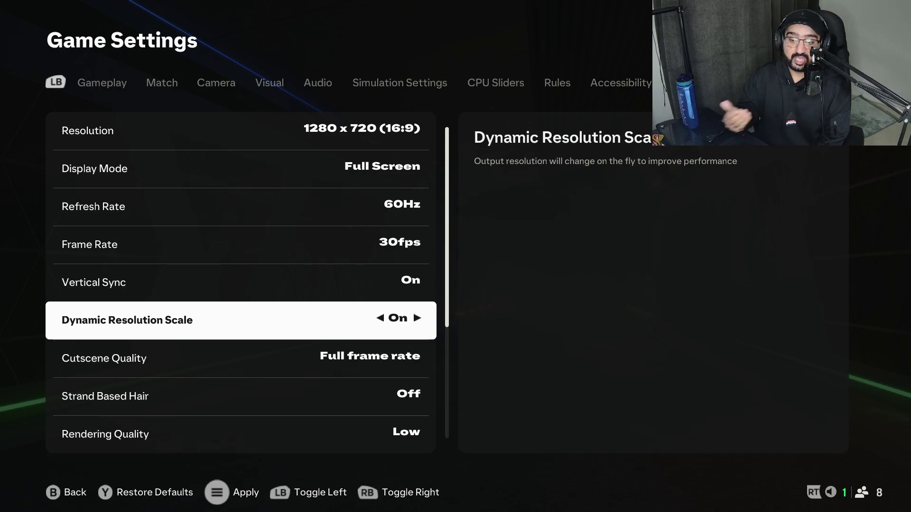
key("Down")
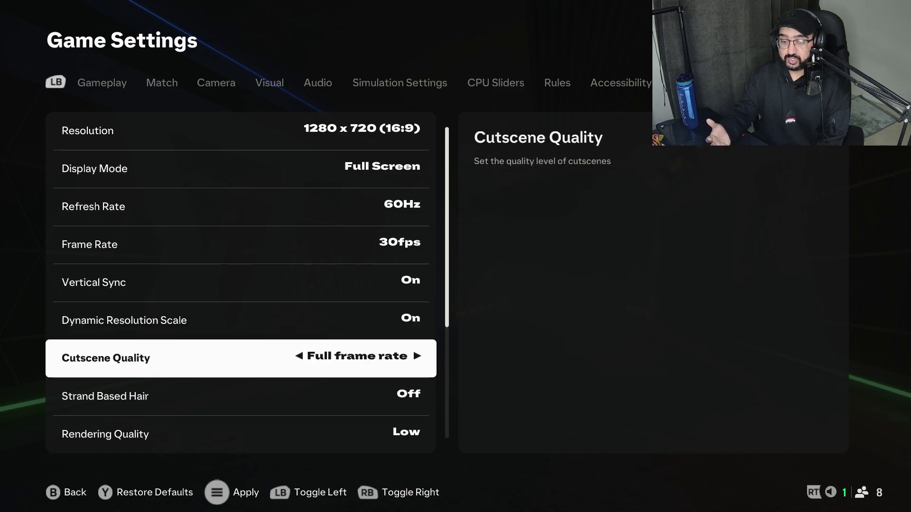
Review the settings from Frame Rate and Vertical Sync down to Dynamic Resolution Scale and Cutscene Quality
key("Up")
key("Down")
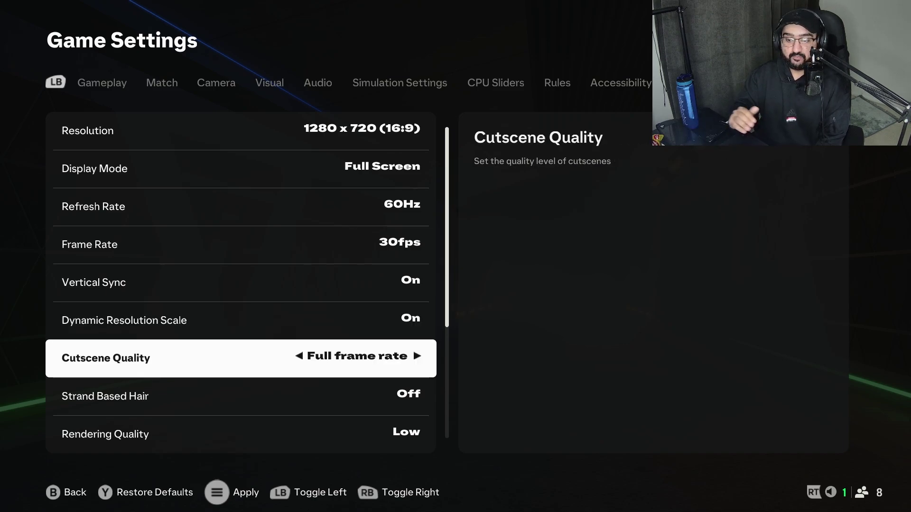
key("Up")
key("Up")
key("Up")
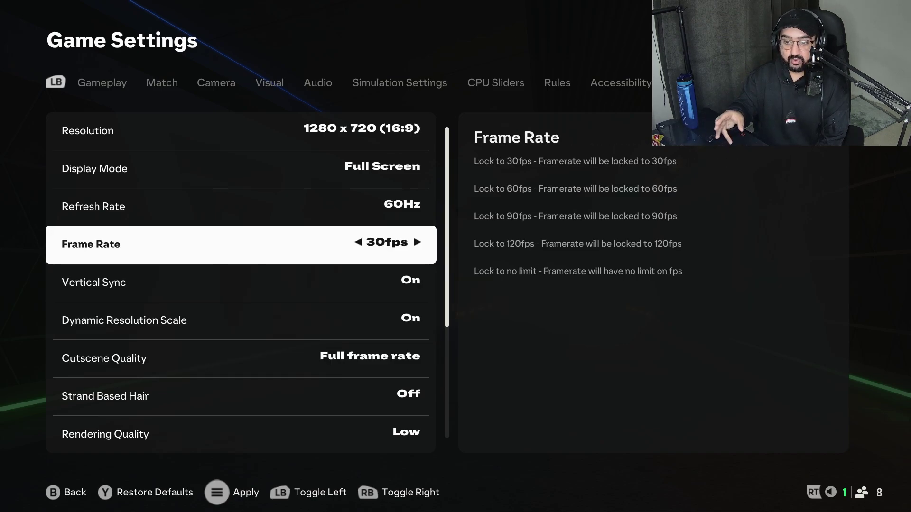
key("Down")
key("Up")
key("Down")
key("Down")
key("Down")
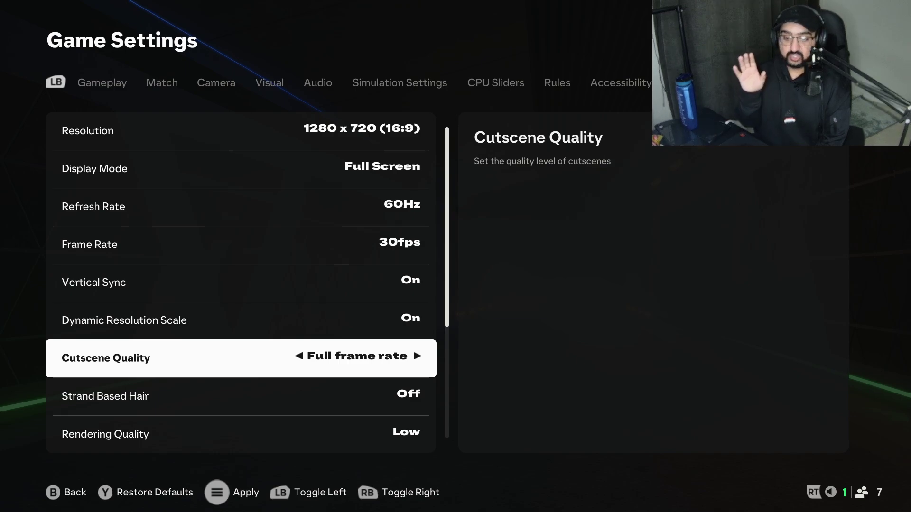
Review the graphics quality settings from Strand Based Hair and Rendering Quality down to Ambient Occlusion Quality and Motion Blur Quality
left_click(241, 396)
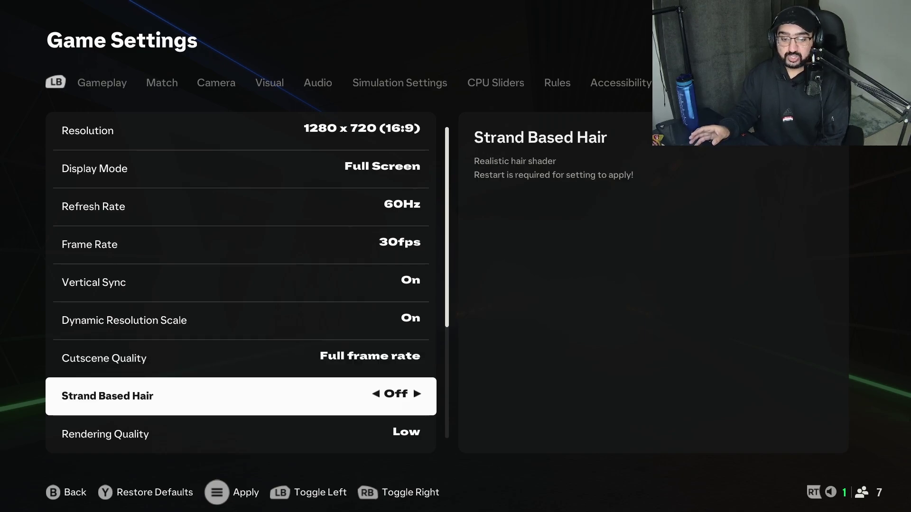
scroll(241, 282, "down", 1)
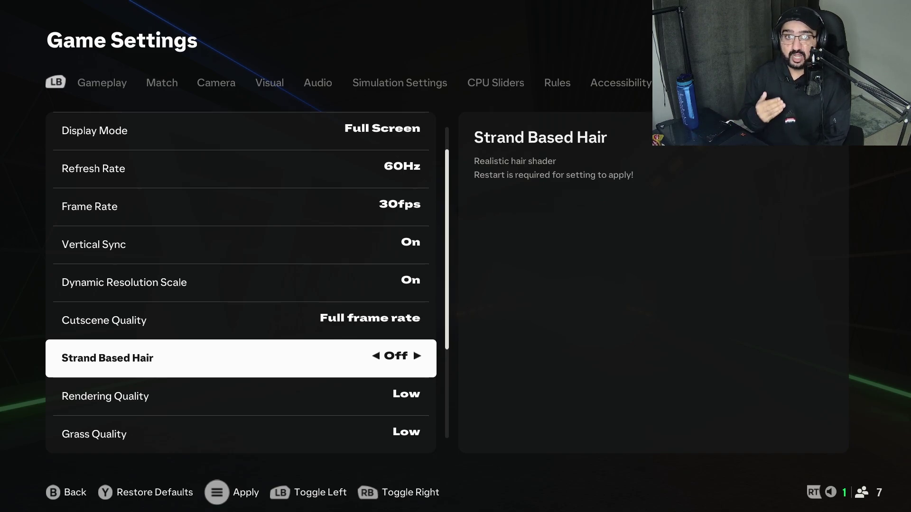
left_click(241, 397)
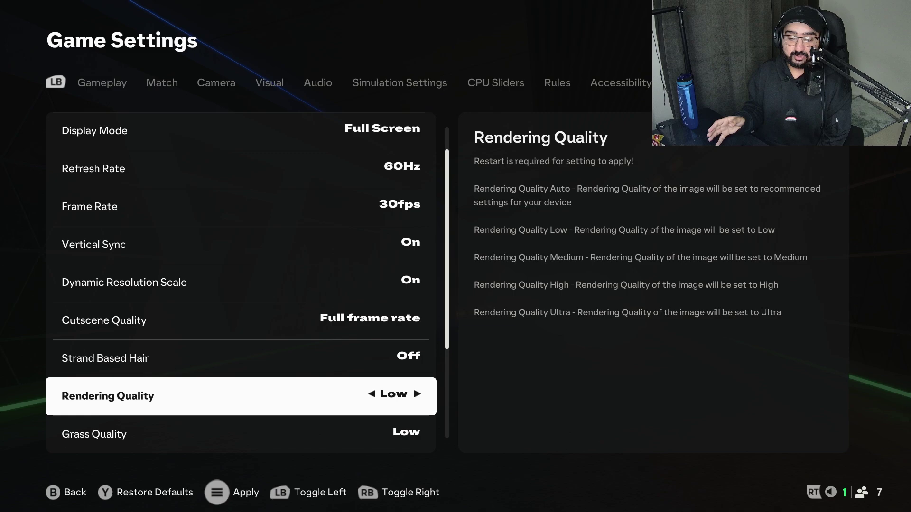
left_click(241, 434)
left_click(241, 435)
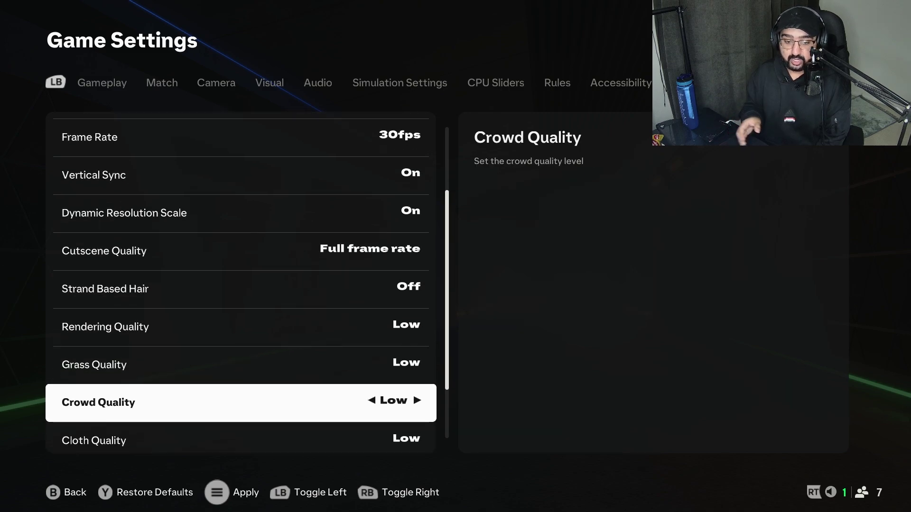
left_click(241, 434)
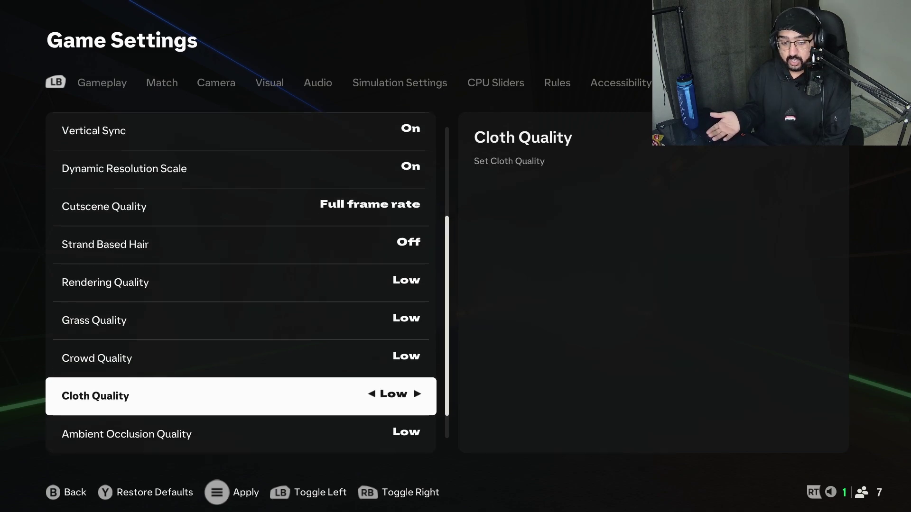
left_click(241, 434)
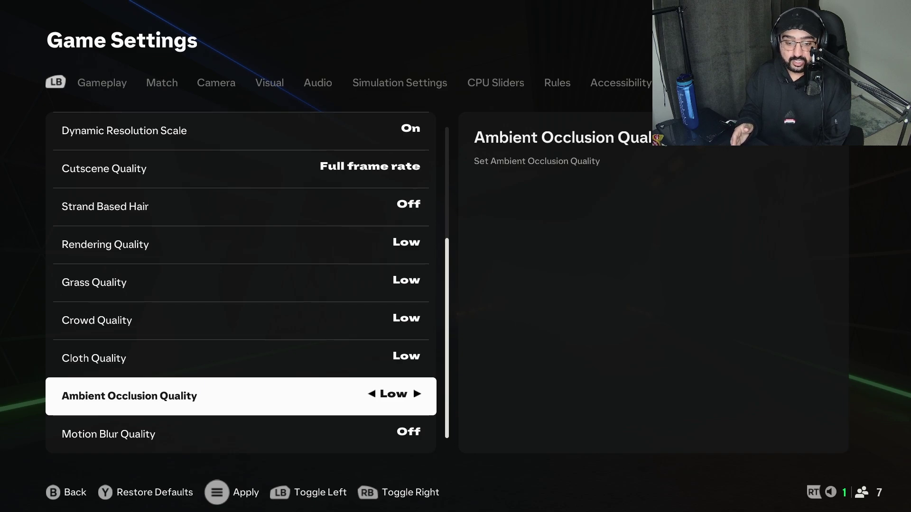
left_click(241, 434)
Go back to the Frame Rate setting and lock it to 60fps
left_click(241, 244)
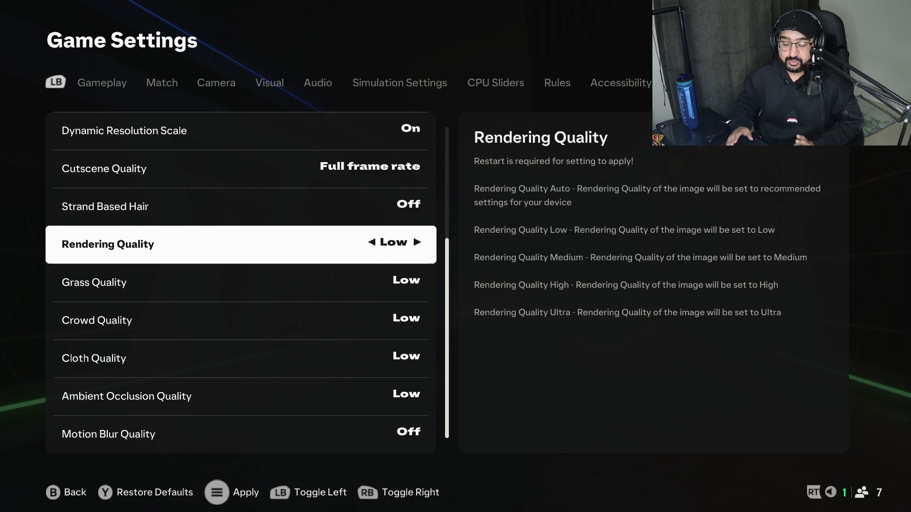
key("Up")
key("Up")
key("Up")
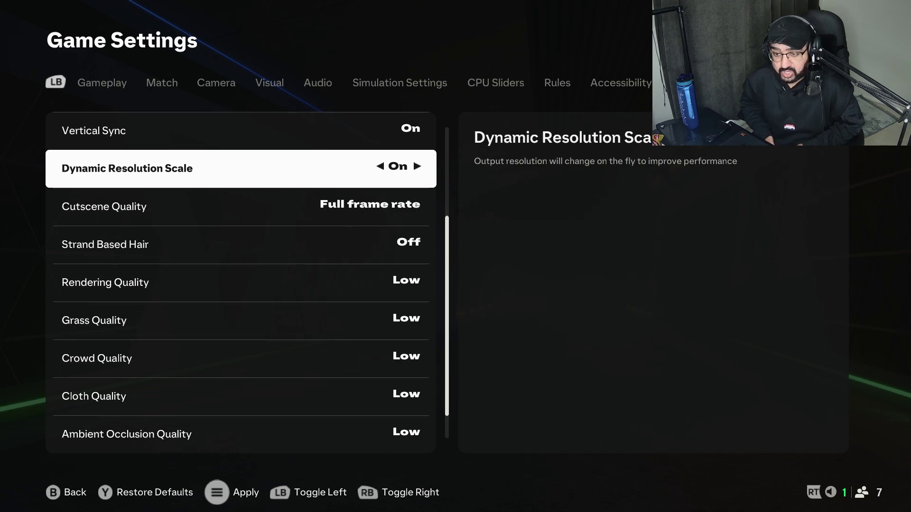
key("Down")
key("Down")
key("Up")
key("Up")
key("Up")
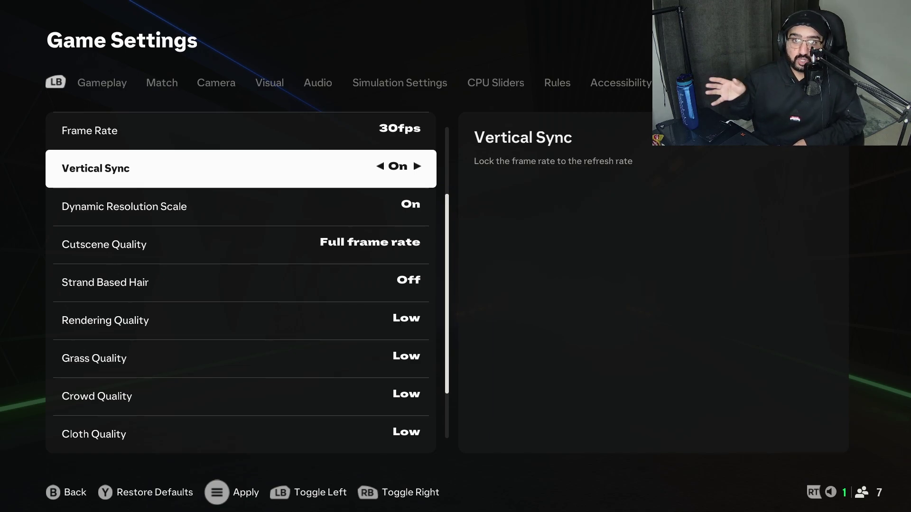
key("Up")
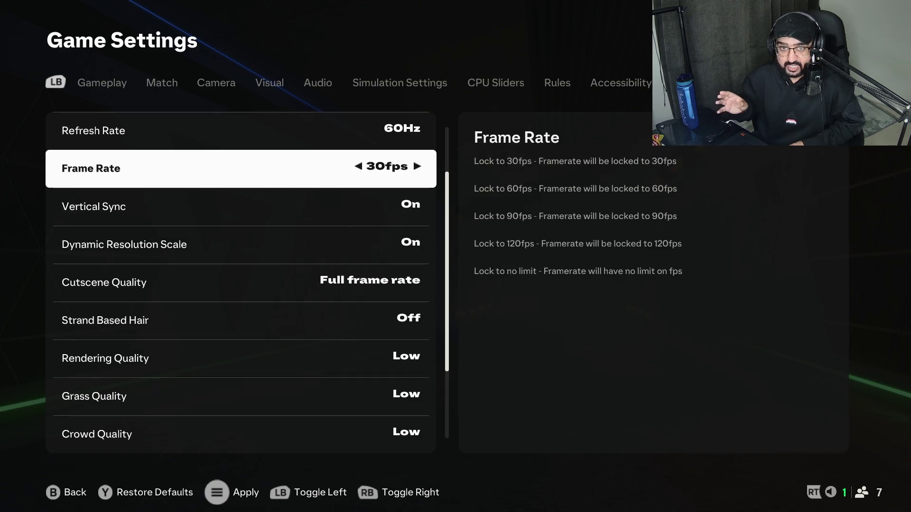
key("Right")
Recheck the settings below Frame Rate, including Vertical Sync and Dynamic Resolution Scale, and return to Frame Rate
key("Down")
key("Down")
key("Down")
key("Down")
key("Down")
key("Up")
key("Up")
key("Up")
key("Up")
key("Up")
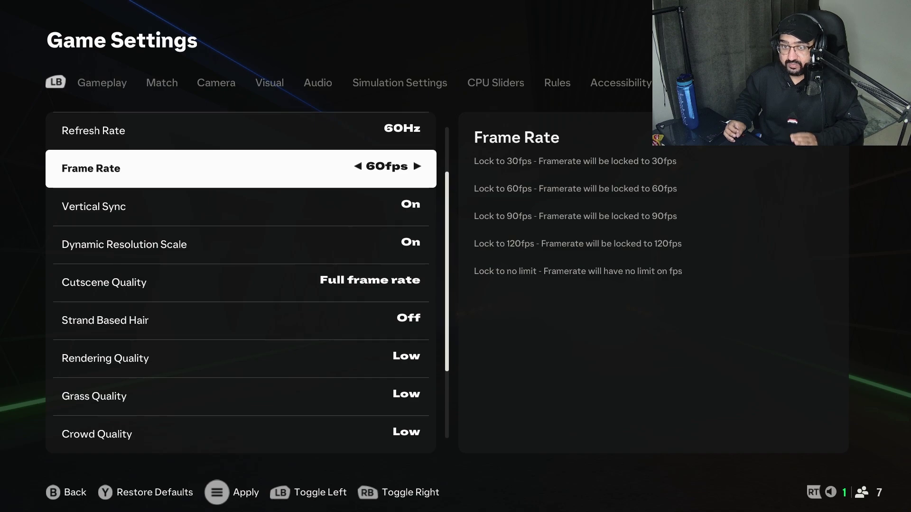
key("Down")
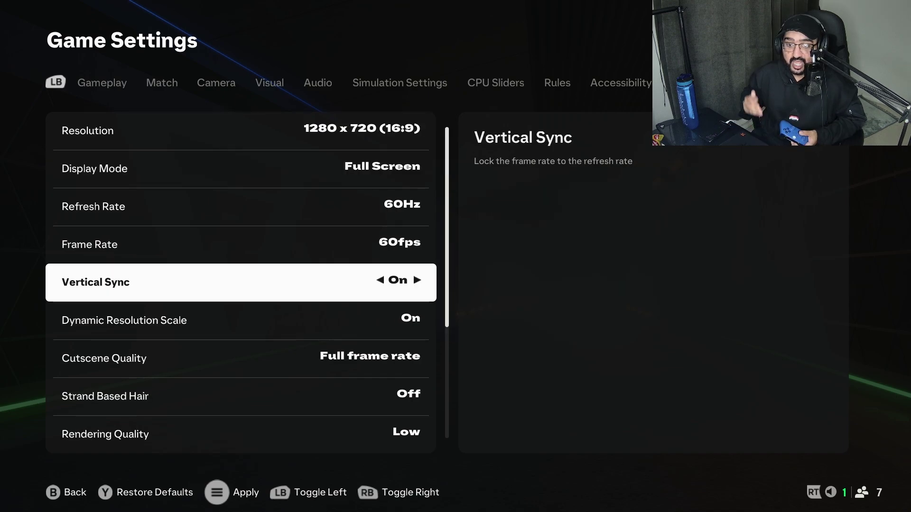
key("Up")
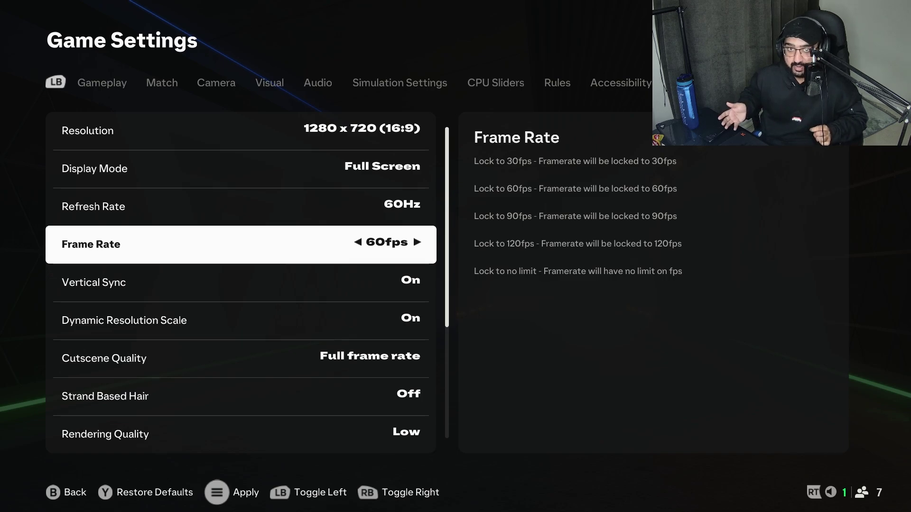
Switch to the Visual settings and examine the options from HUD down to PlayStyles+ Overhead Indicators
key("q")
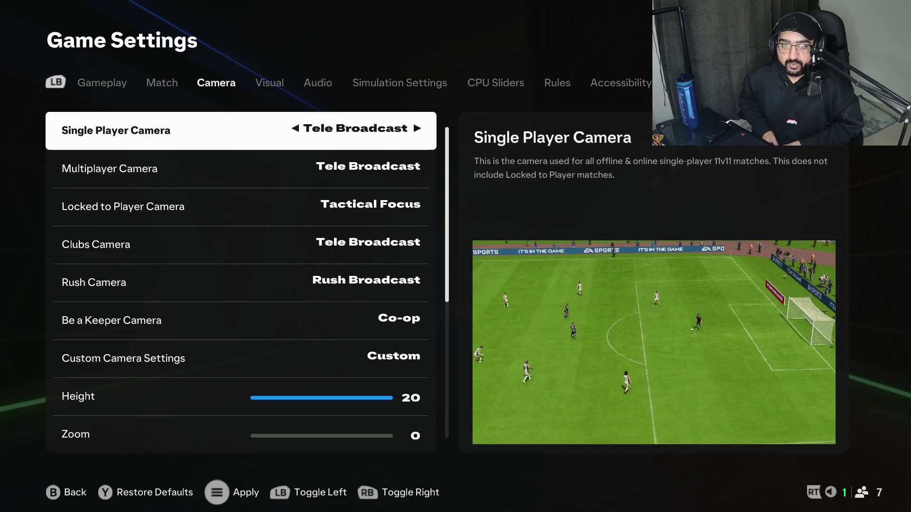
key("e")
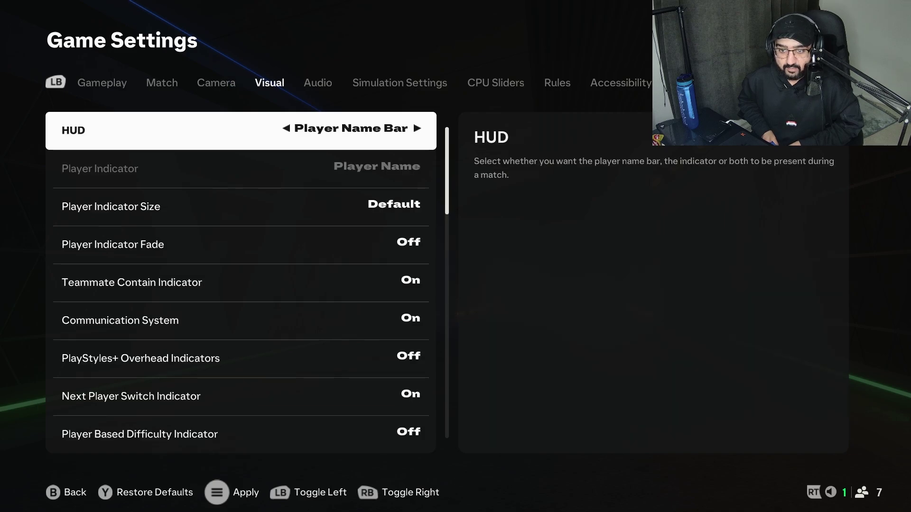
key("Down")
key("Down")
key("Down")
key("Down")
key("Down")
key("Down")
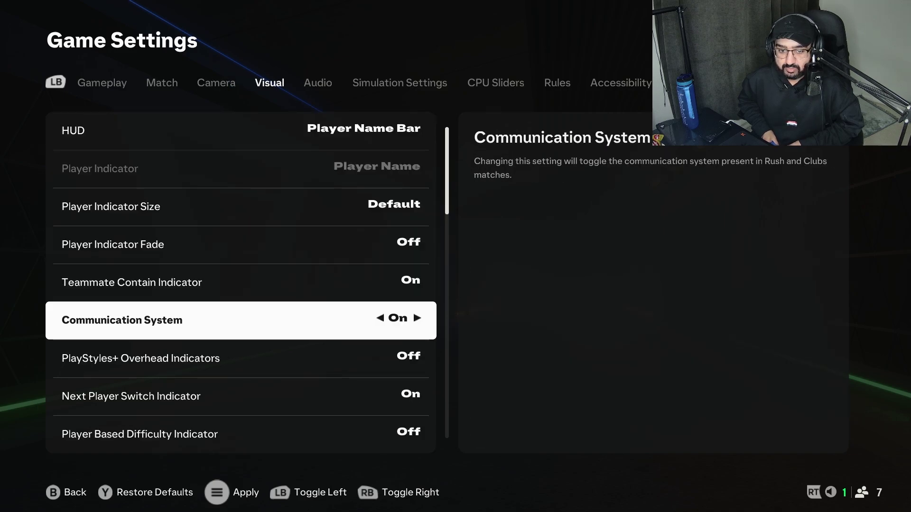
key("Up")
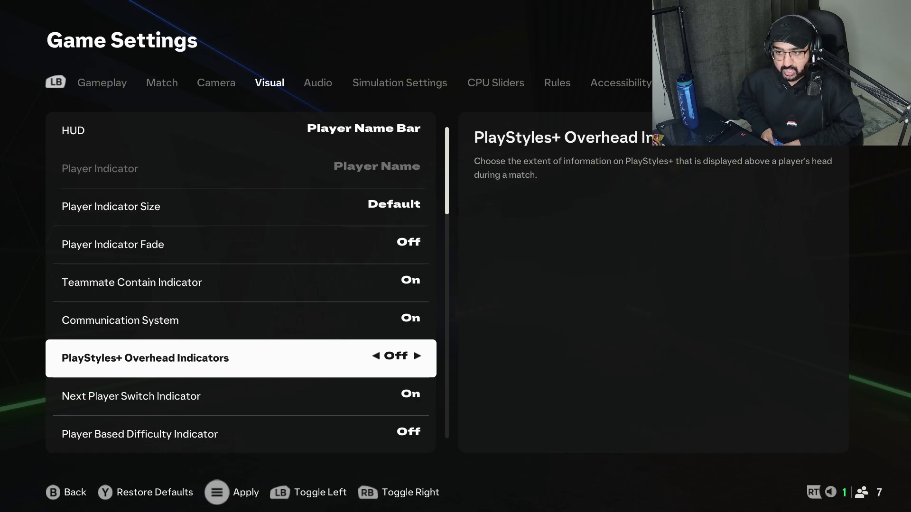
Examine the Visual options from PlayStyles+ Overhead Indicators and Player Based Difficulty Indicator down to Opponent Radar Colour
key("Down")
key("Down")
key("Down")
key("Up")
key("Up")
key("Up")
key("Down")
key("Down")
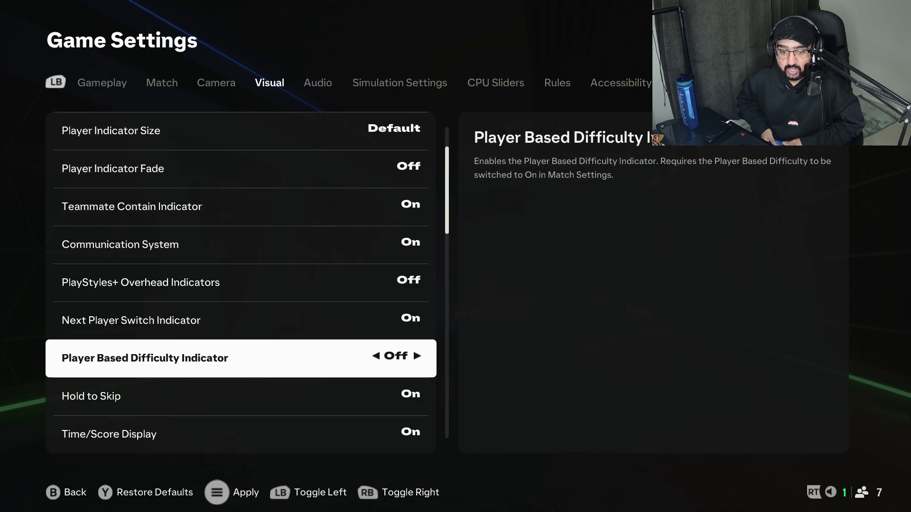
key("Down")
key("Down")
key("Down")
key("Down")
key("Down")
key("Down")
key("Down")
key("Down")
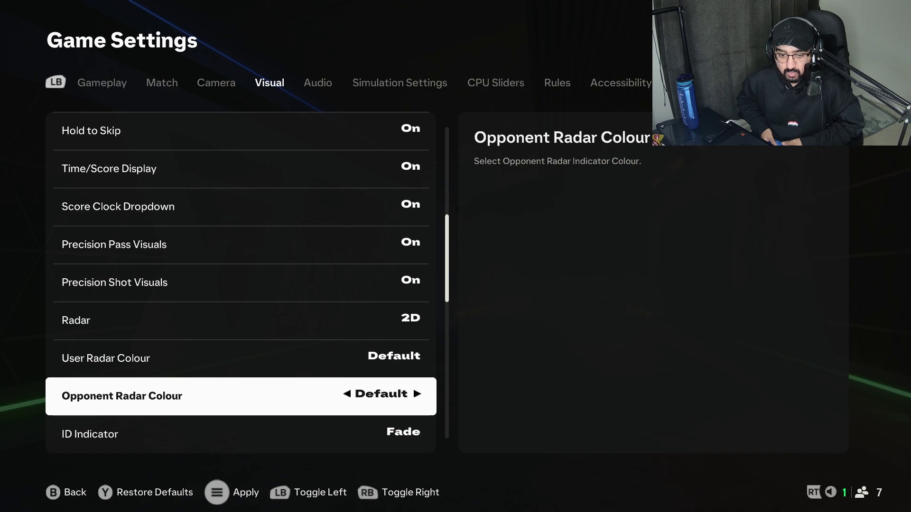
Examine the Visual options from ID Indicator down to HyperMotion Insight Overlays, and return to the Customise screen
key("Down")
key("Down")
key("Down")
key("Down")
key("Down")
key("Down")
key("Down")
key("Down")
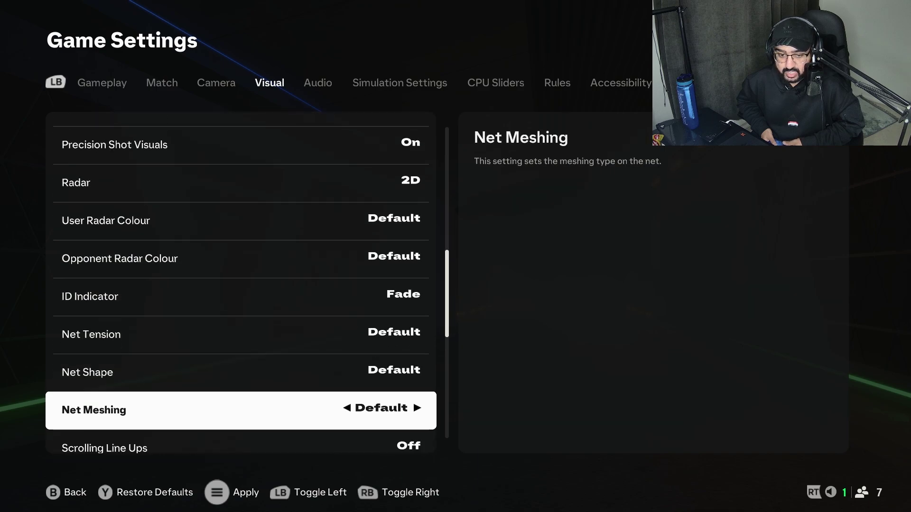
key("Down")
key("Up")
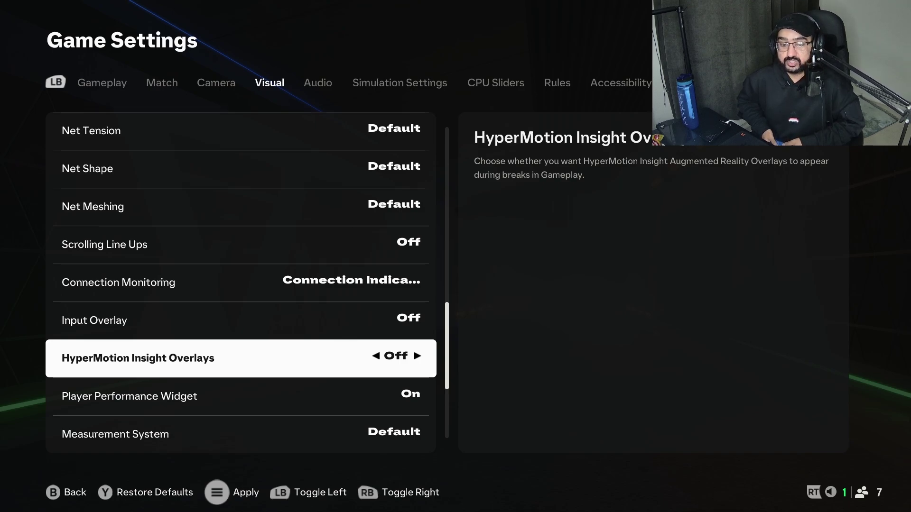
key("Down")
key("Escape")
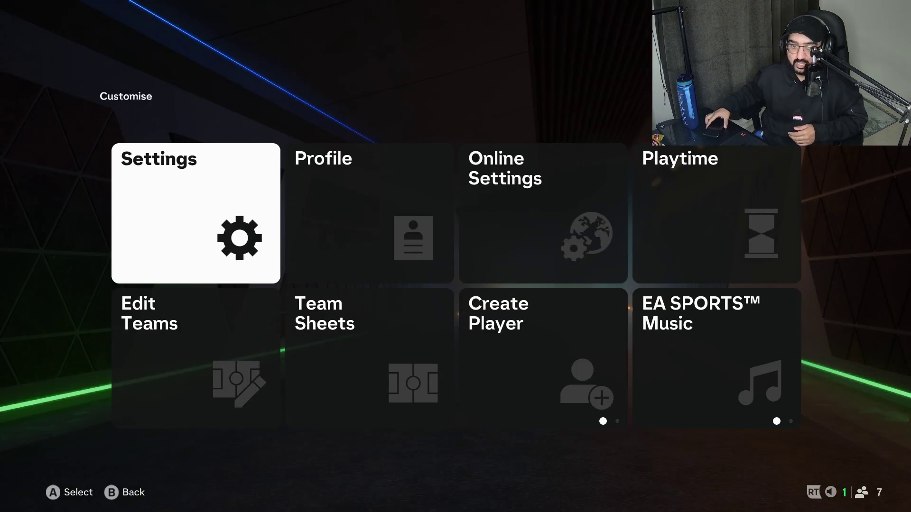